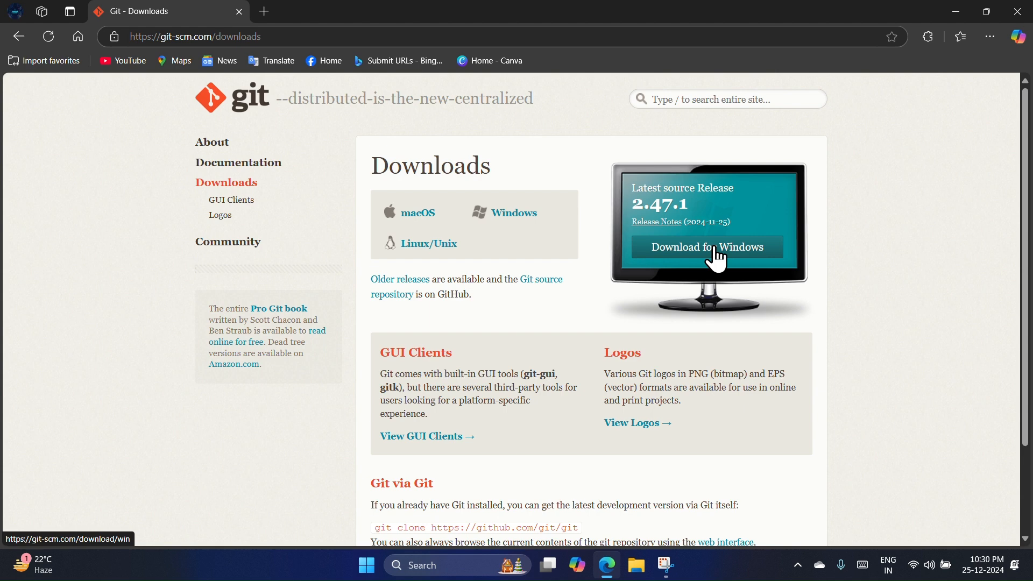
Run the Git-2.47.1-64-bit installer from the Downloads folder and minimize the file window.
left_click(637, 565)
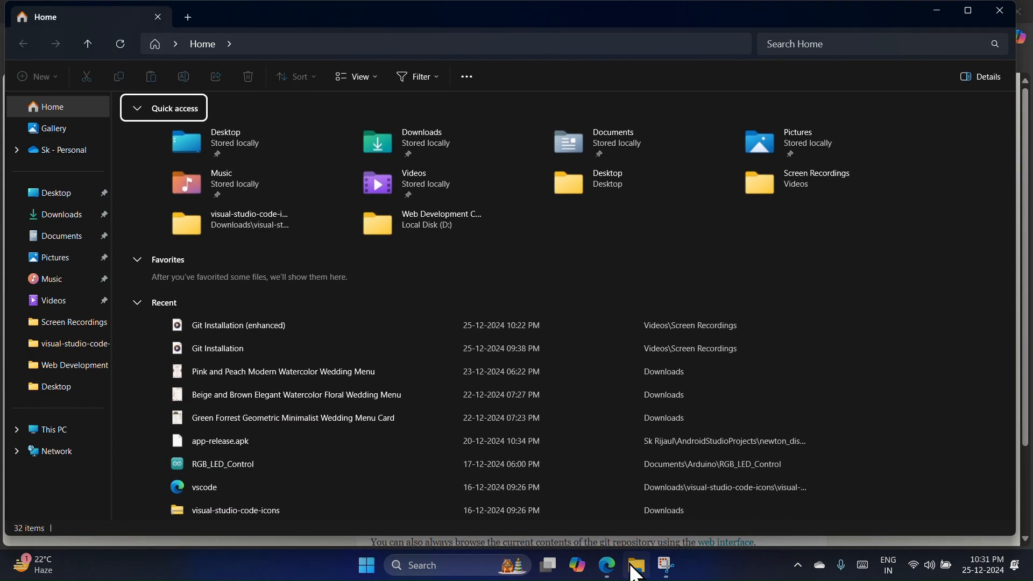
left_click(52, 215)
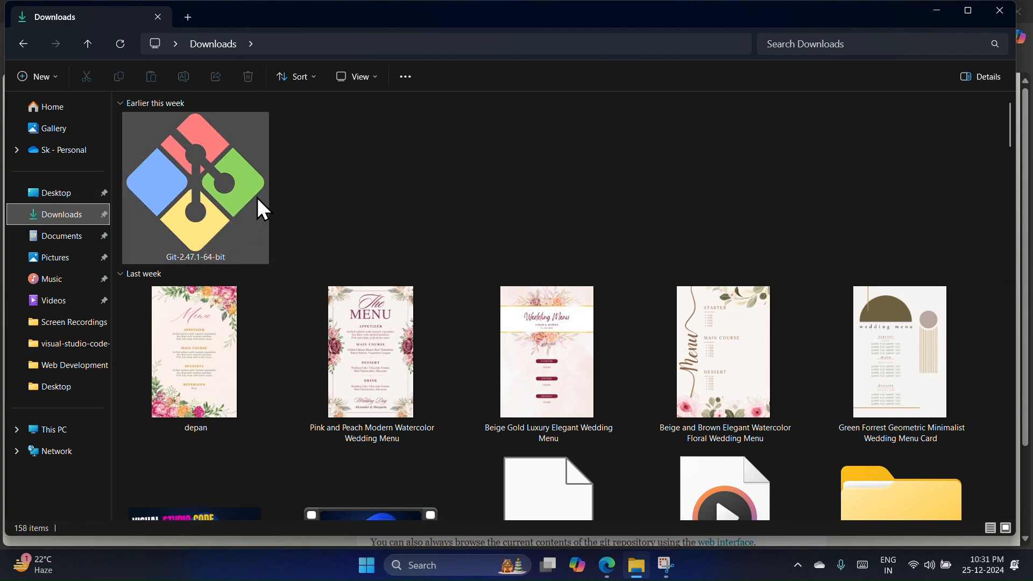
double_click(217, 179)
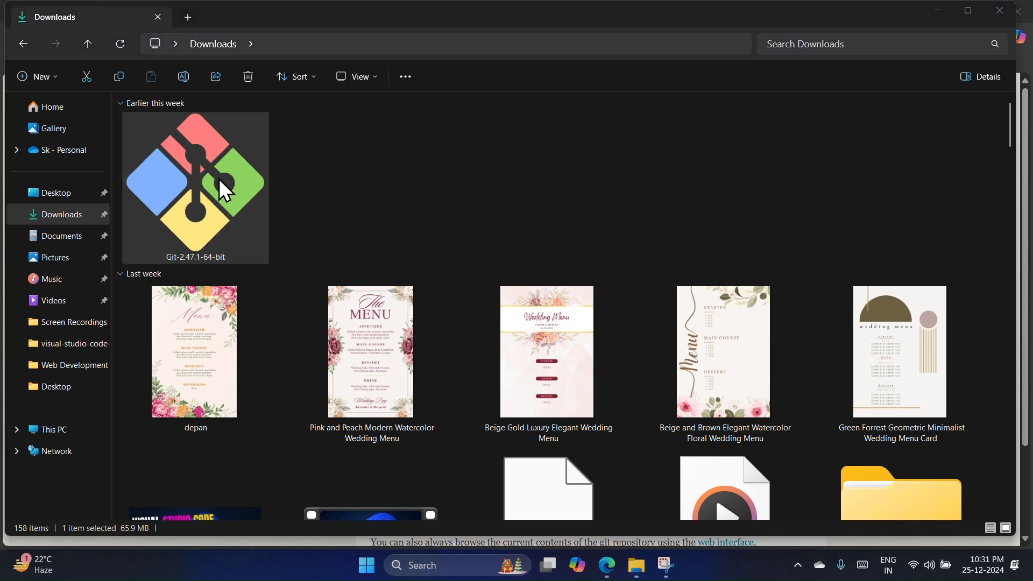
left_click(937, 10)
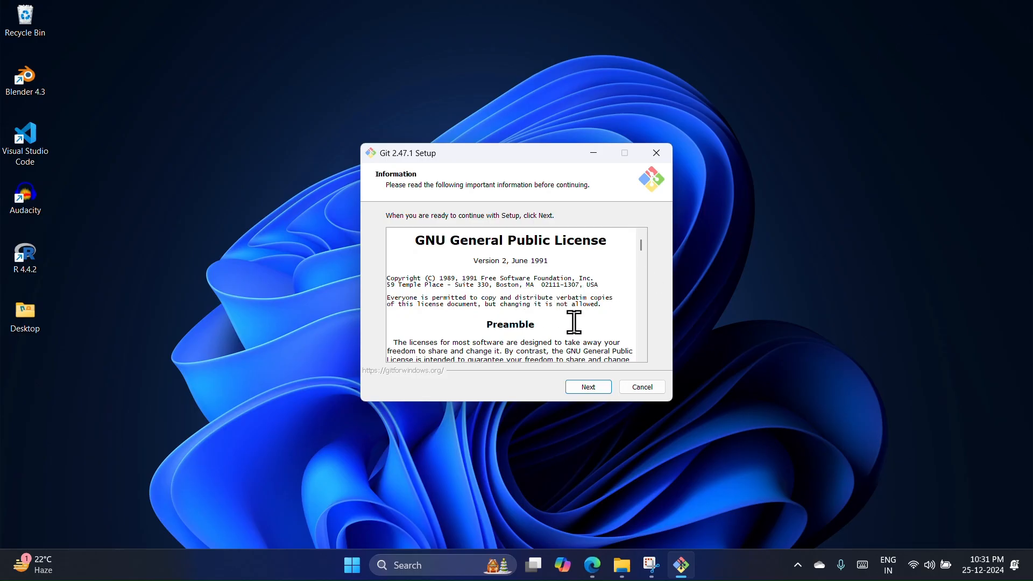
Proceed past the GNU General Public License and accept C:\Program Files\Git as the installation folder.
left_click(588, 387)
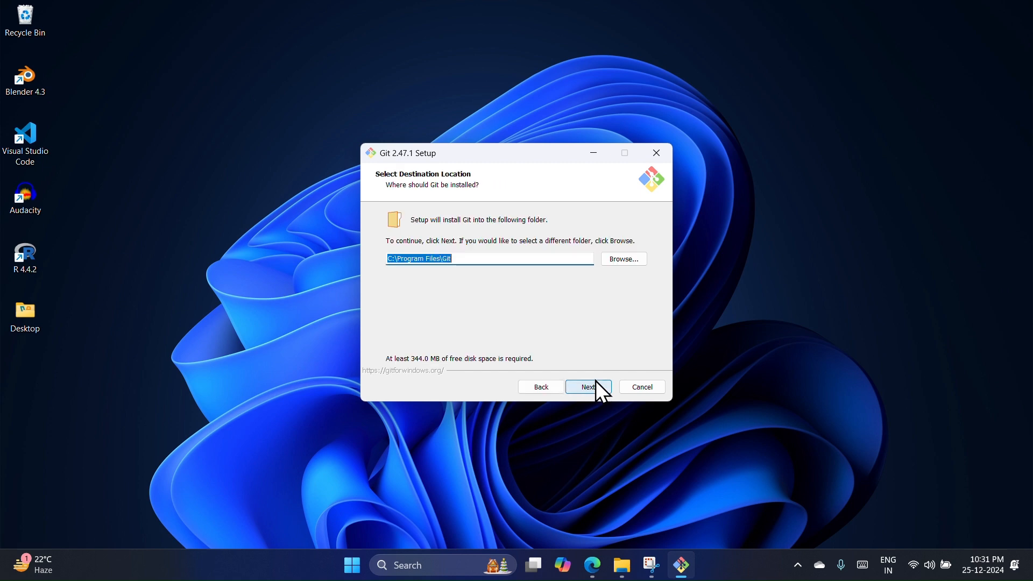
left_click(620, 260)
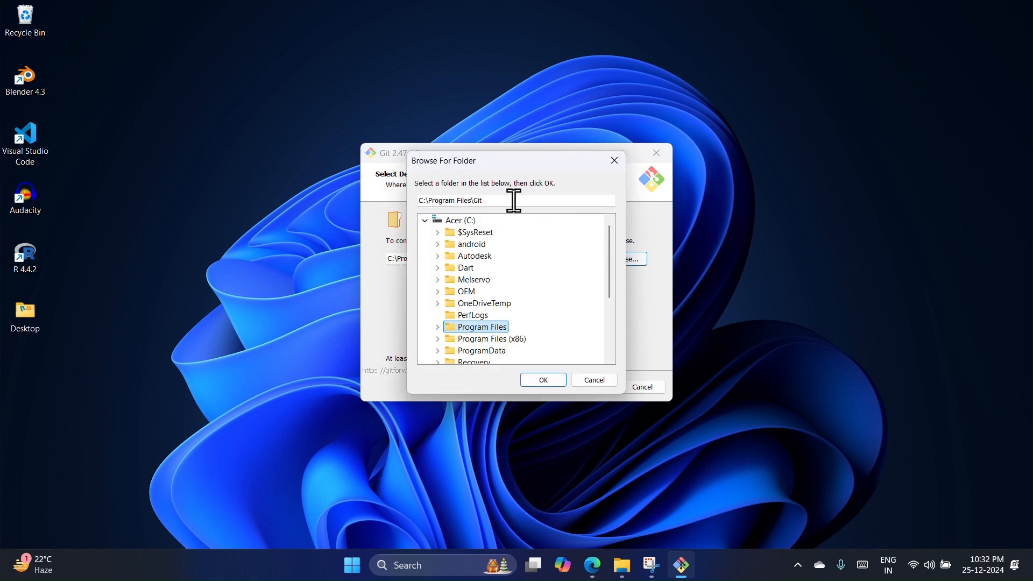
left_click(592, 379)
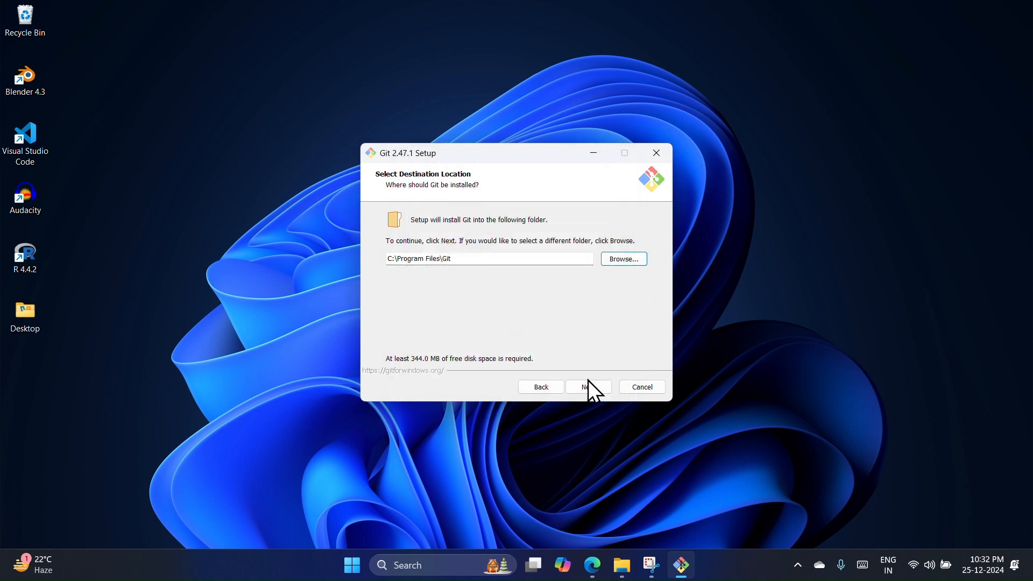
left_click_drag(461, 258, 383, 260)
key("Return")
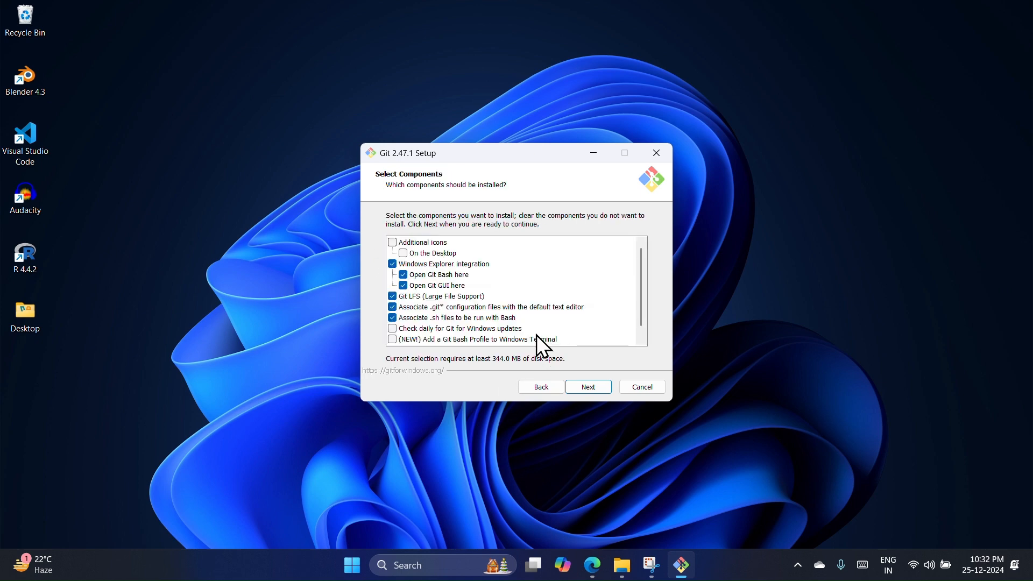
Add the Additional icons component with its Desktop icon and accept Git as the Start Menu folder.
left_click(401, 242)
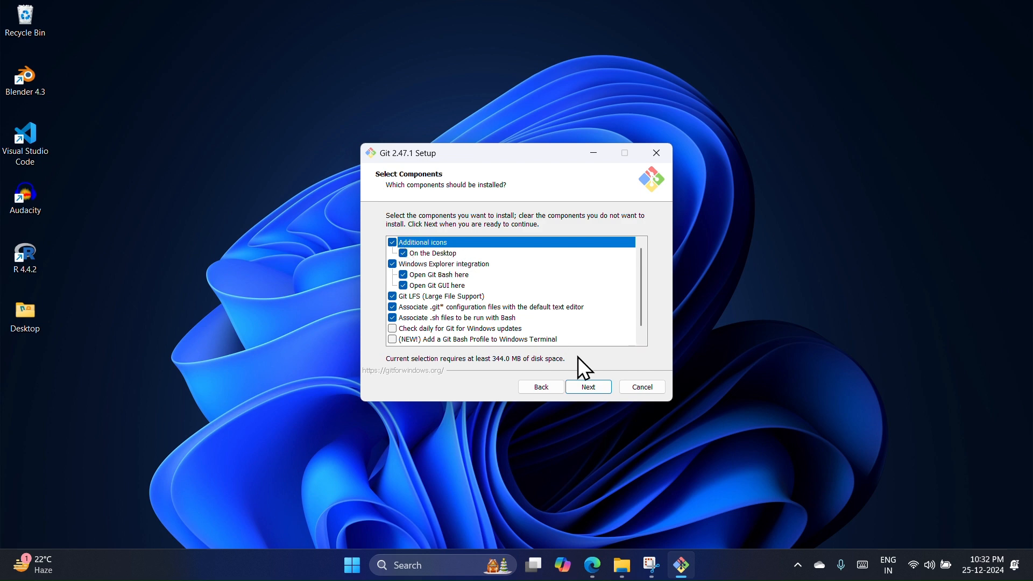
left_click(588, 388)
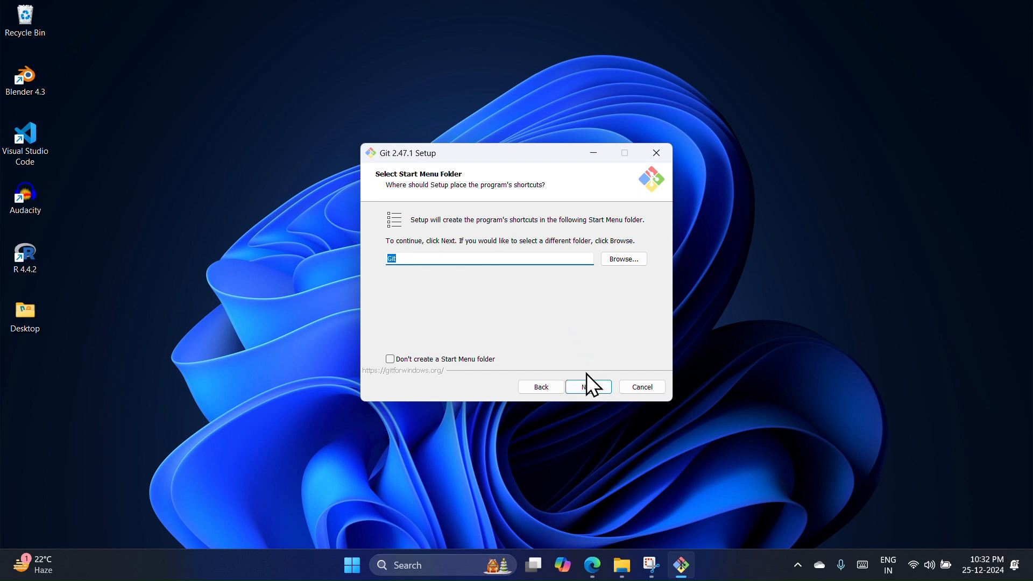
left_click(594, 387)
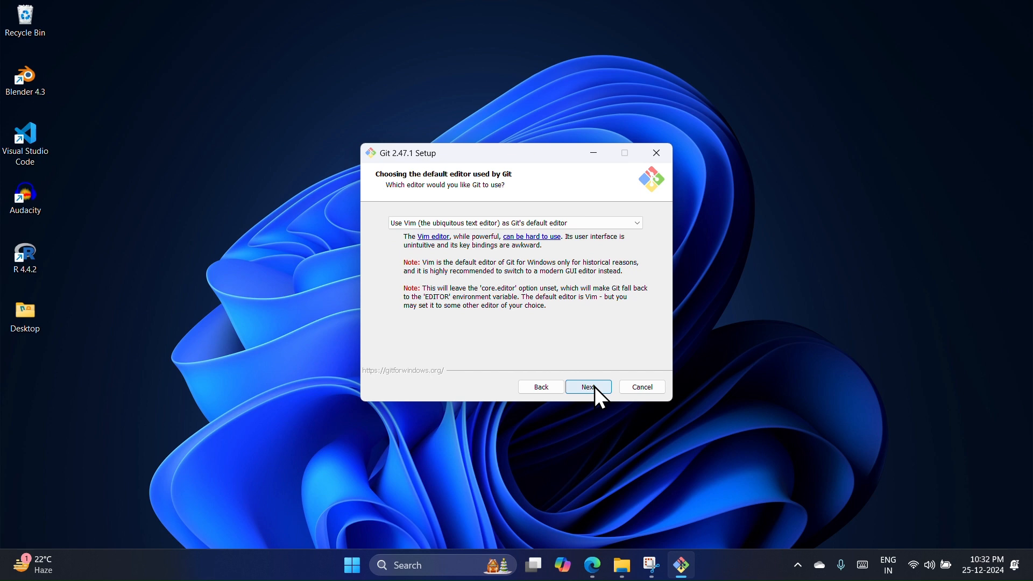
Choose Vim as Git's default editor and continue the setup.
left_click(575, 221)
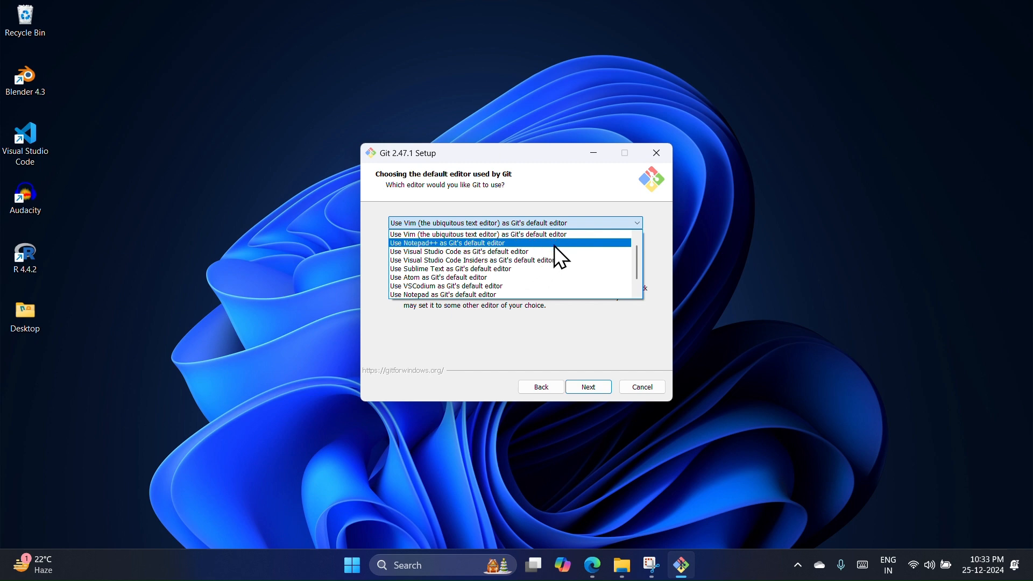
left_click(579, 234)
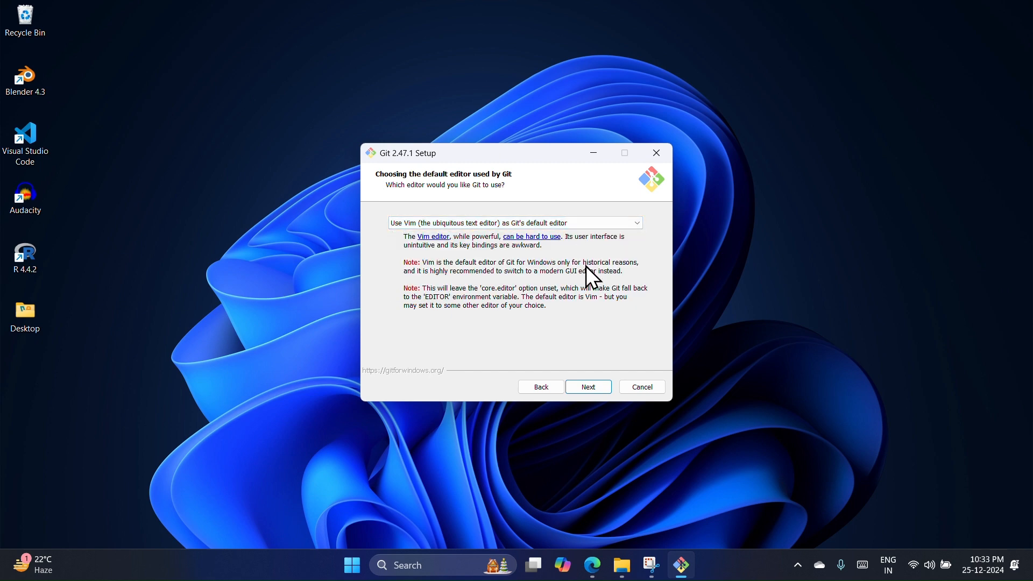
left_click(592, 388)
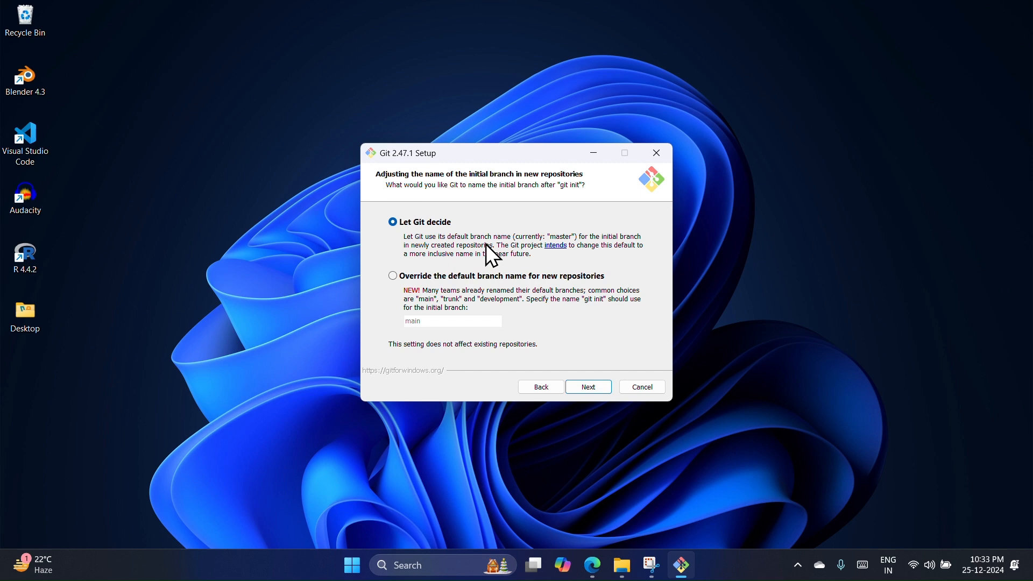
Let Git decide the initial branch name for new repositories, after trying the override name "xyz".
left_click(390, 279)
type("xyz")
left_click(396, 227)
left_click(589, 388)
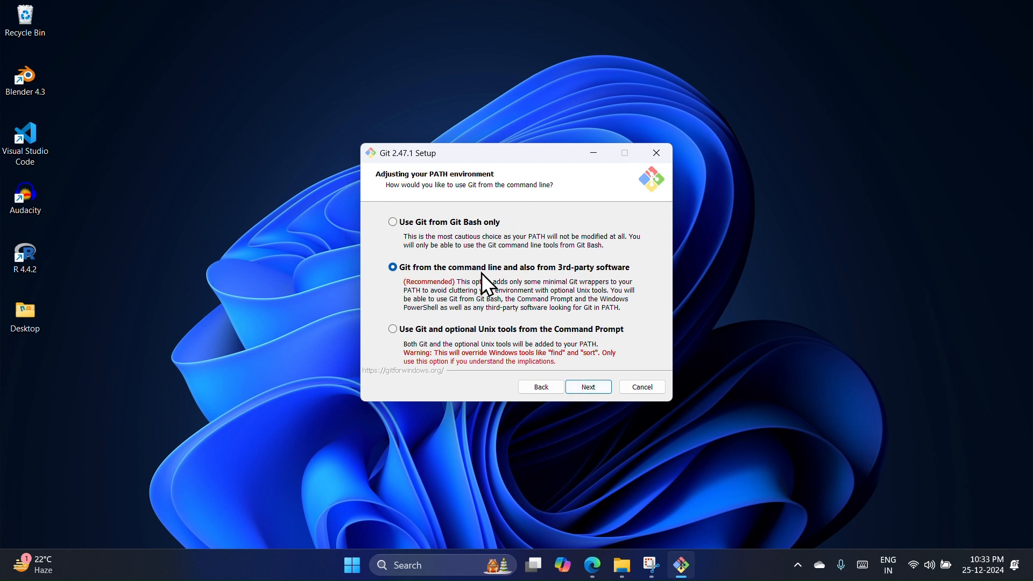
Accept Git on the command line and for 3rd-party software, bundled OpenSSH, the OpenSSL library, and Windows-style checkout with Unix-style commit line endings.
left_click(582, 382)
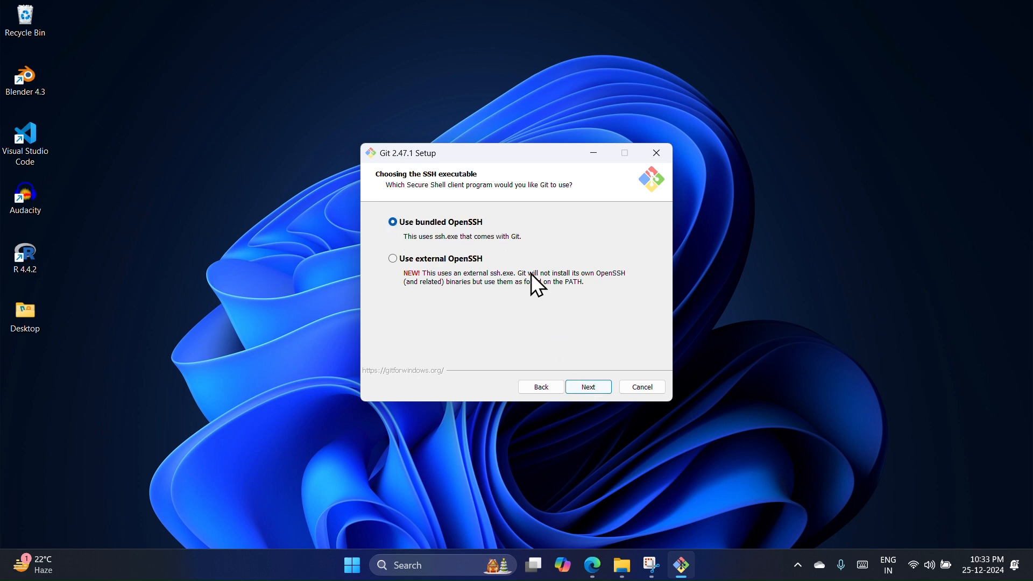
left_click(588, 388)
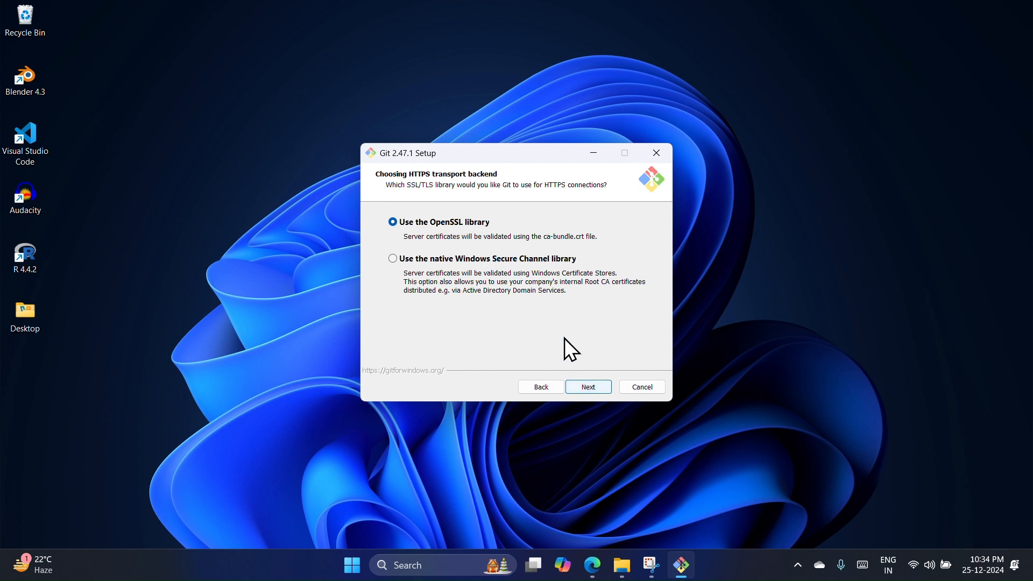
left_click(591, 386)
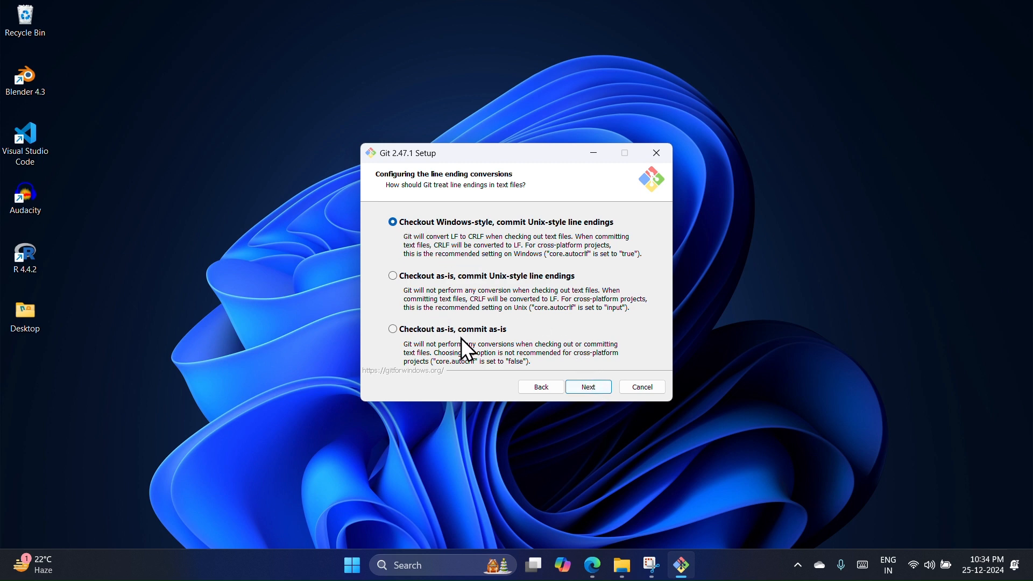
left_click(587, 392)
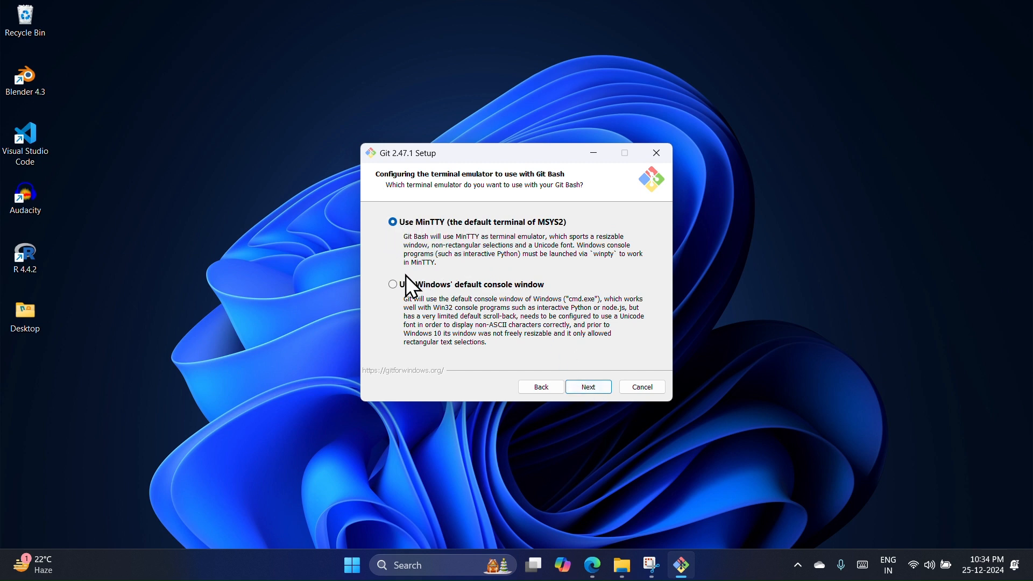
Choose MinTTY as the Git Bash terminal and accept fast-forward or merge for git pull and Git Credential Manager.
left_click(393, 285)
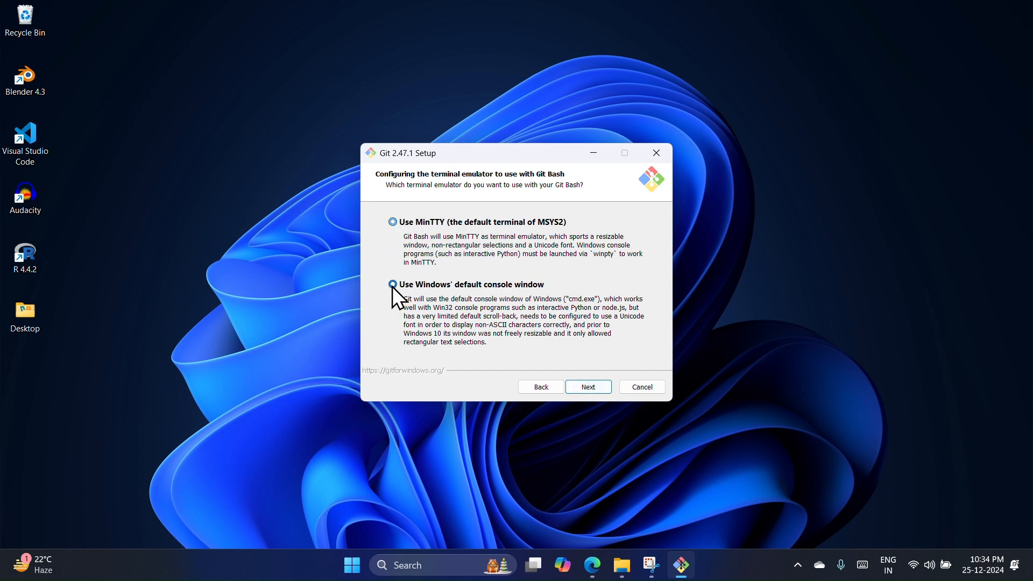
left_click(396, 224)
left_click(602, 383)
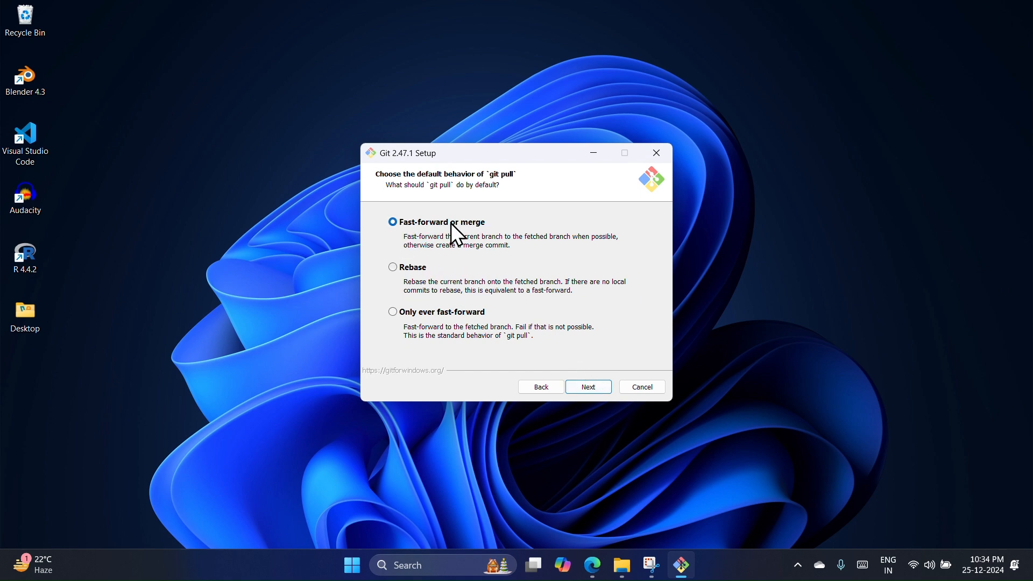
left_click(589, 387)
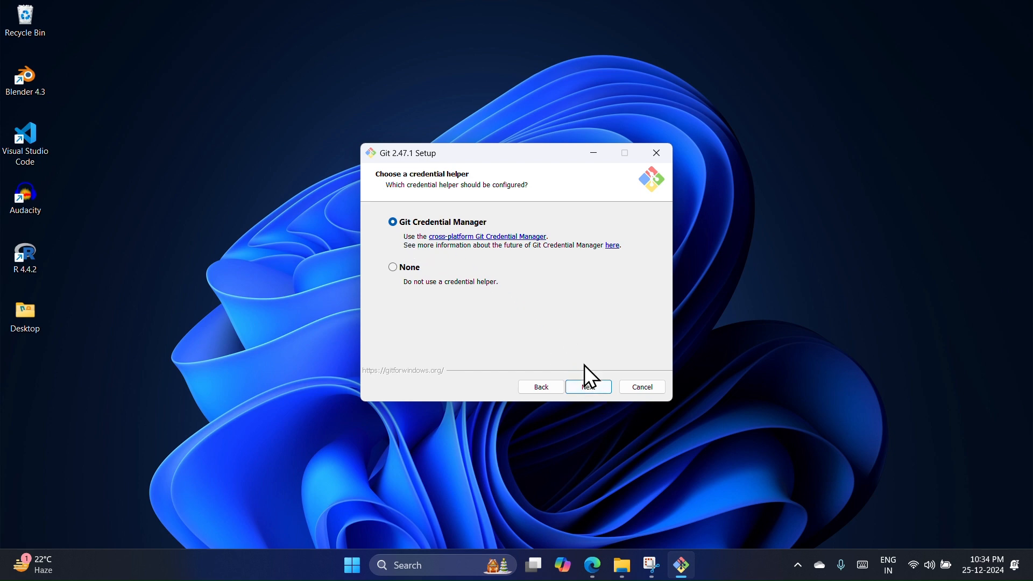
left_click(587, 388)
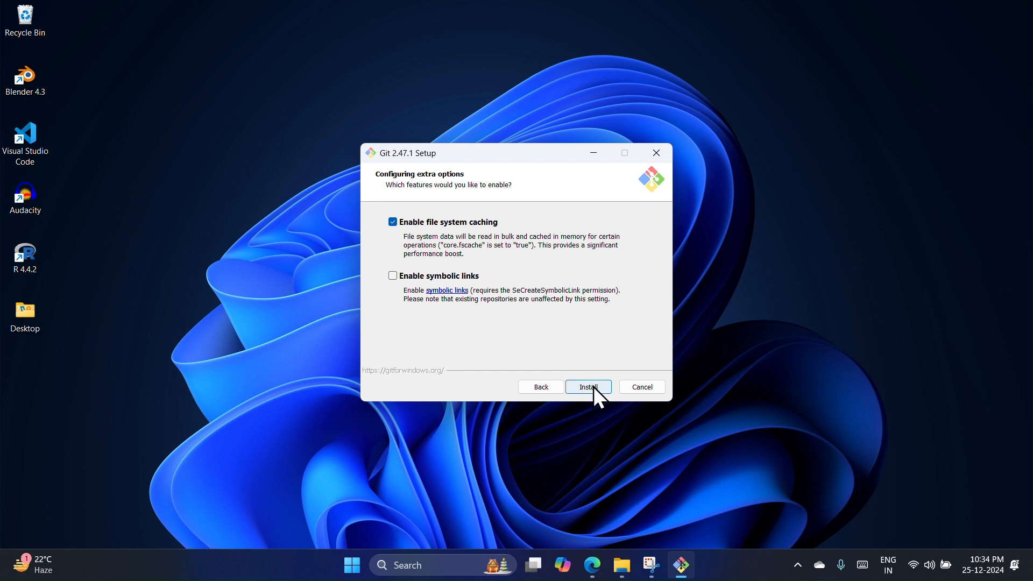
Install Git with file system caching enabled and exit setup without launching Git Bash or viewing the release notes.
left_click(594, 387)
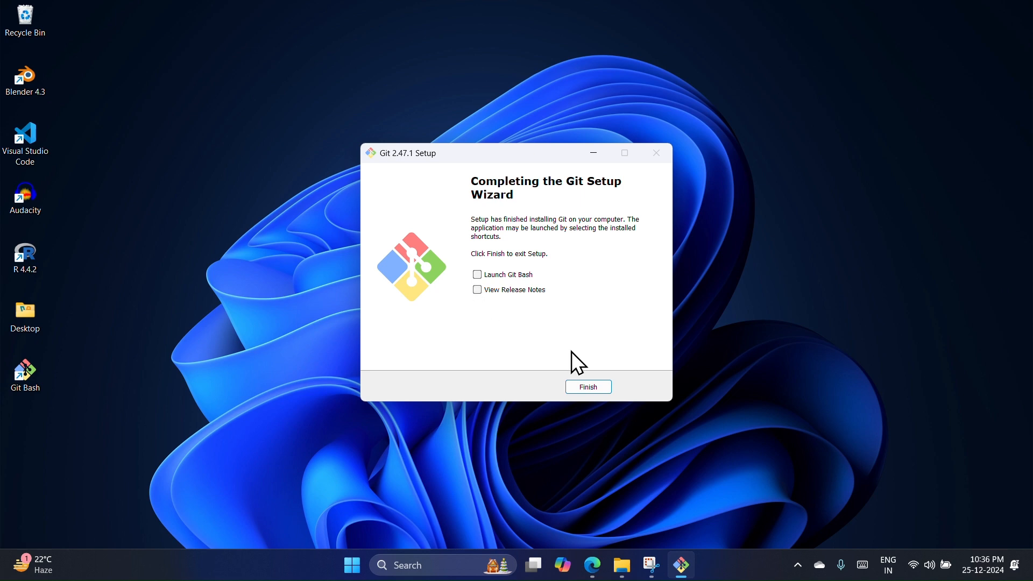
left_click(578, 390)
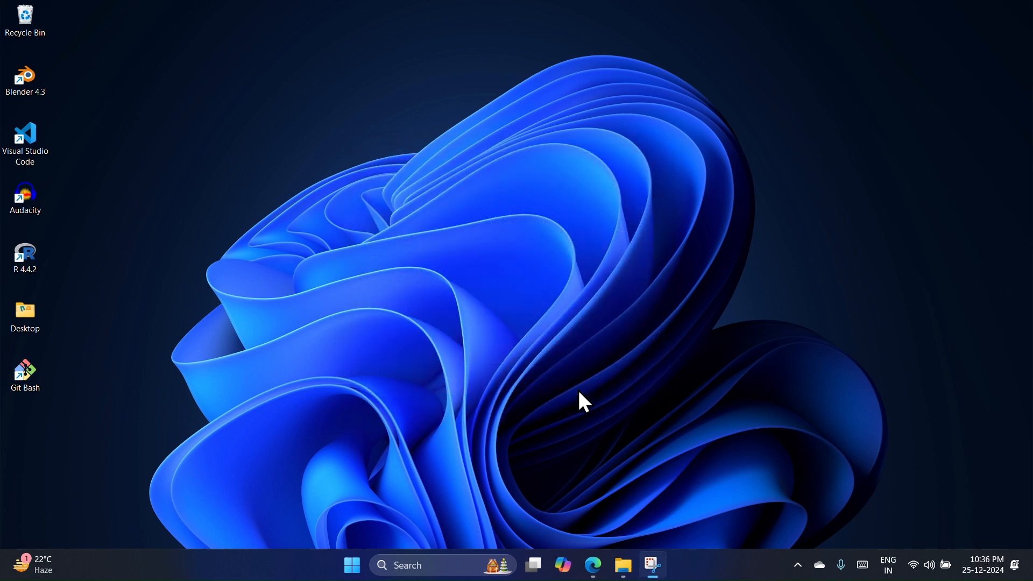
Open Command Prompt and run git -v to check the installed Git version.
left_click(431, 563)
type("cmd")
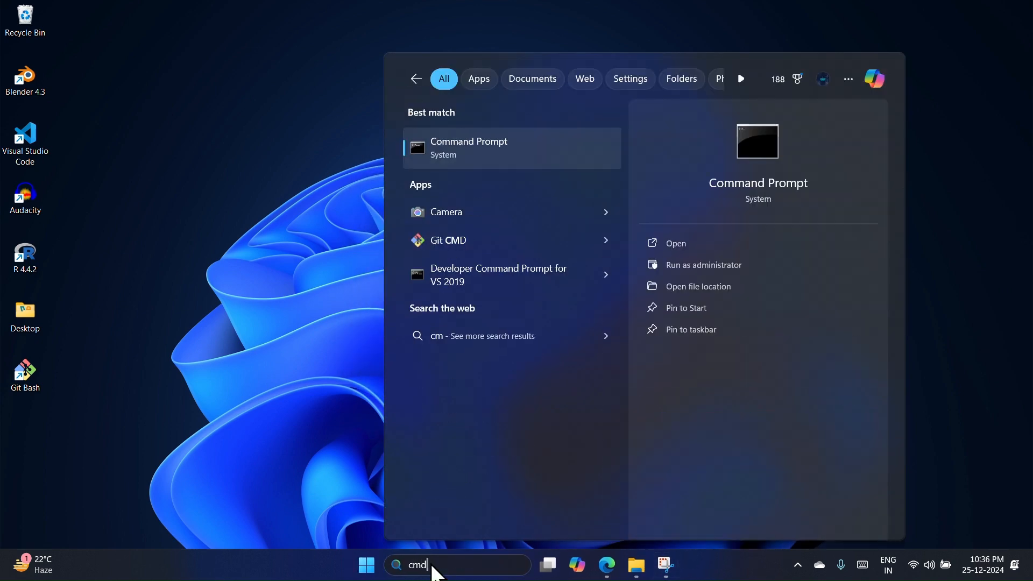
key("Return")
type("git -v")
key("Return")
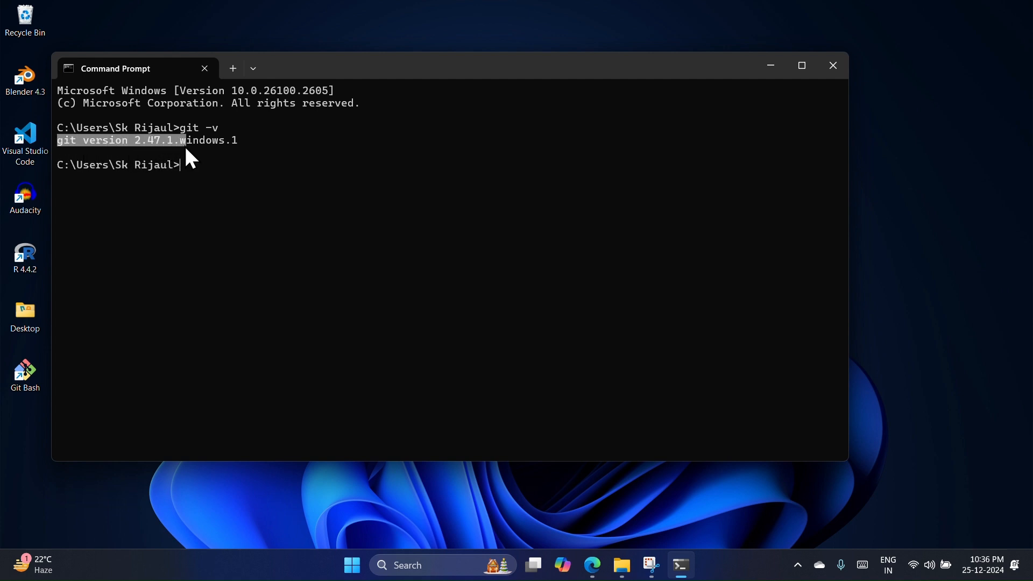
left_click_drag(216, 150, 242, 150)
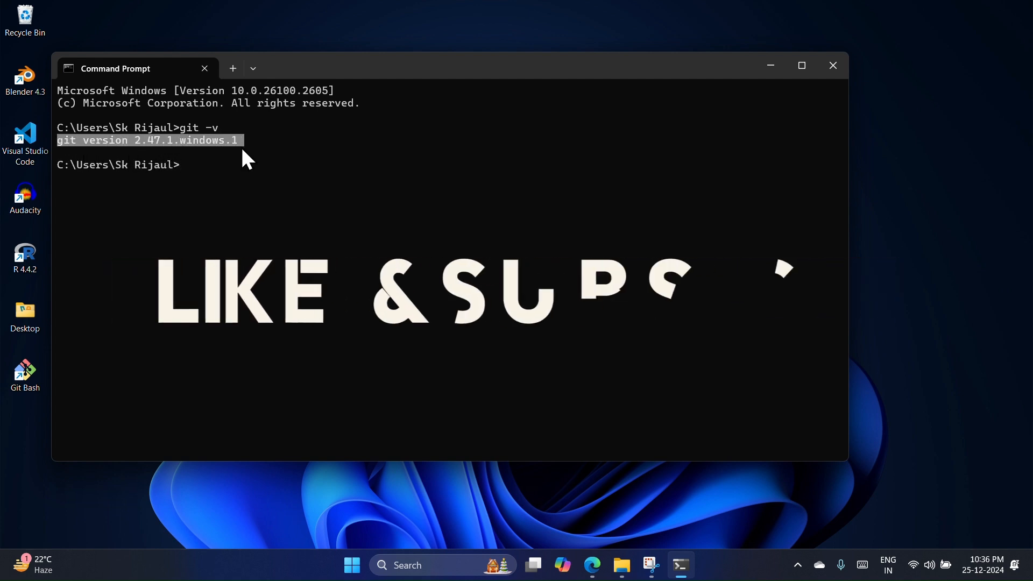